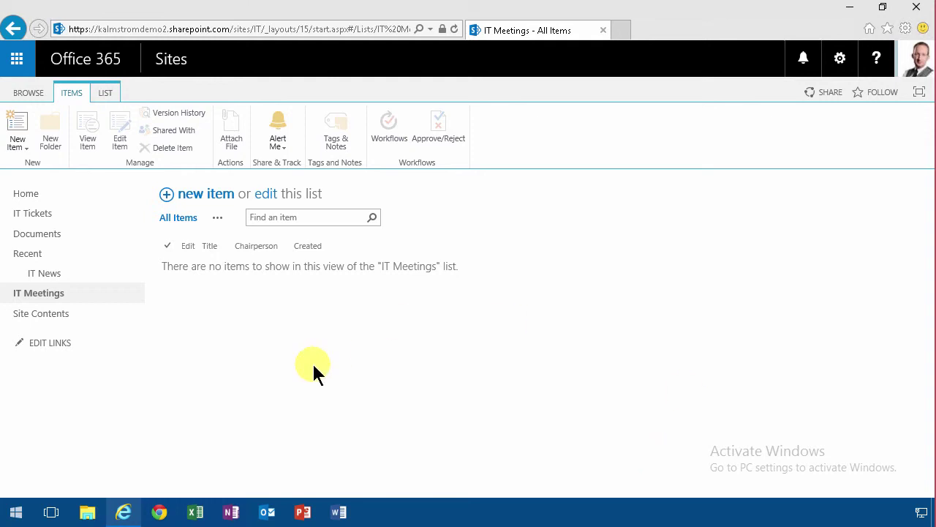
Start a new IT Meetings item, then discard it without saving.
left_click(210, 199)
scroll(395, 337, "down", 3)
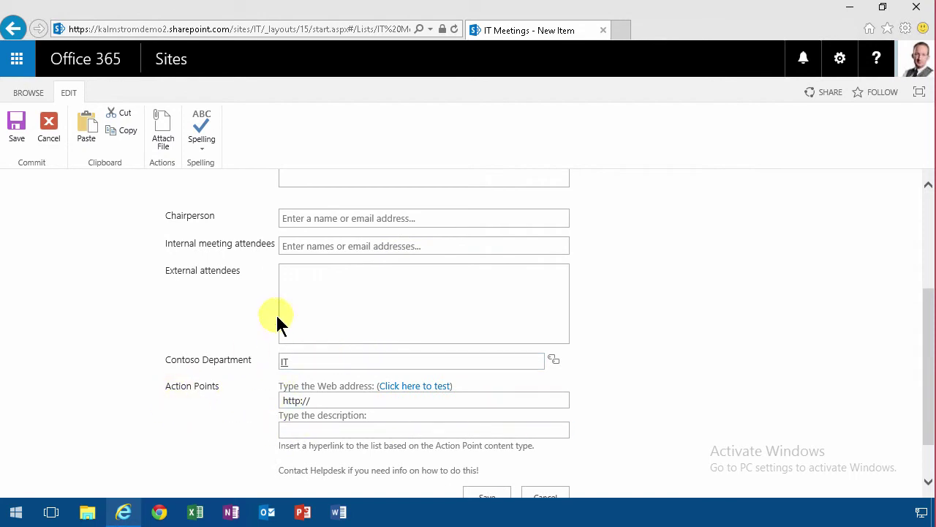
left_click(307, 278)
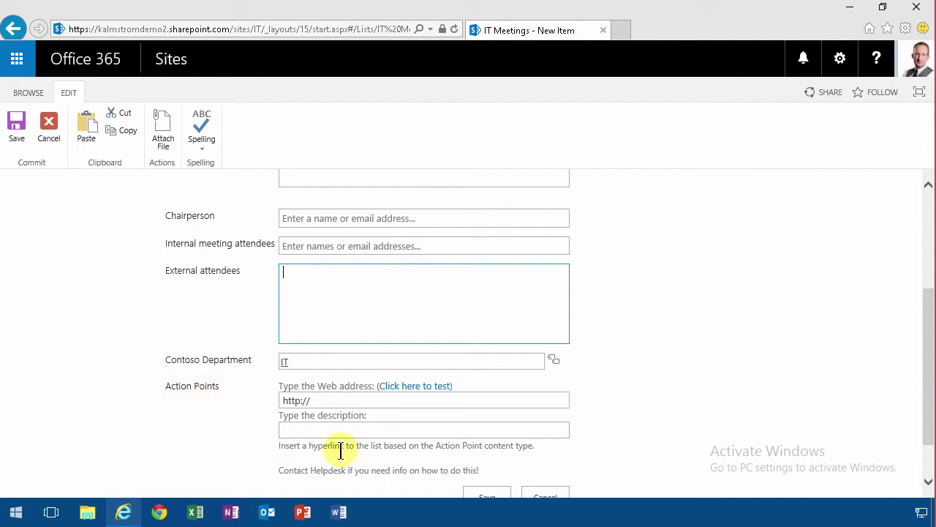
left_click(539, 496)
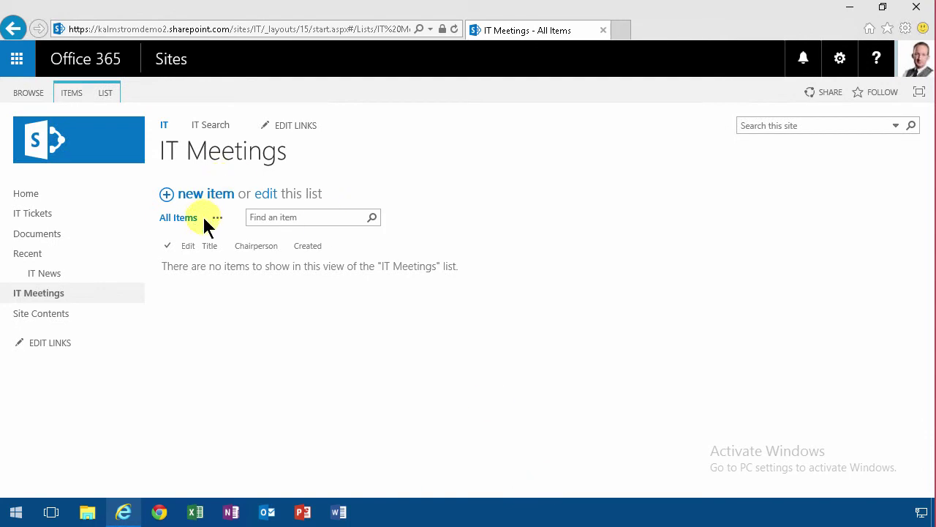
Add a Tasks app named 'IT Action Points' from Site Contents and open it.
left_click(60, 322)
left_click(251, 259)
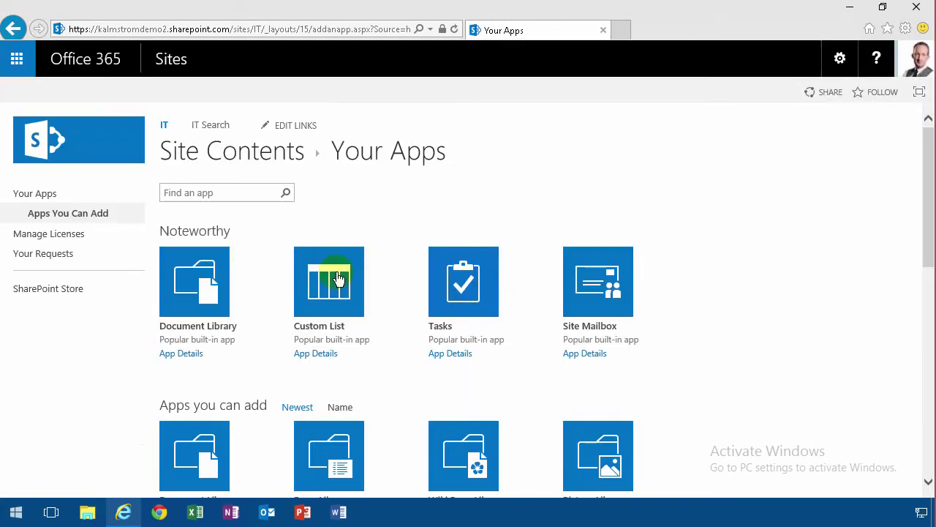
left_click(467, 289)
type("IT Action Points")
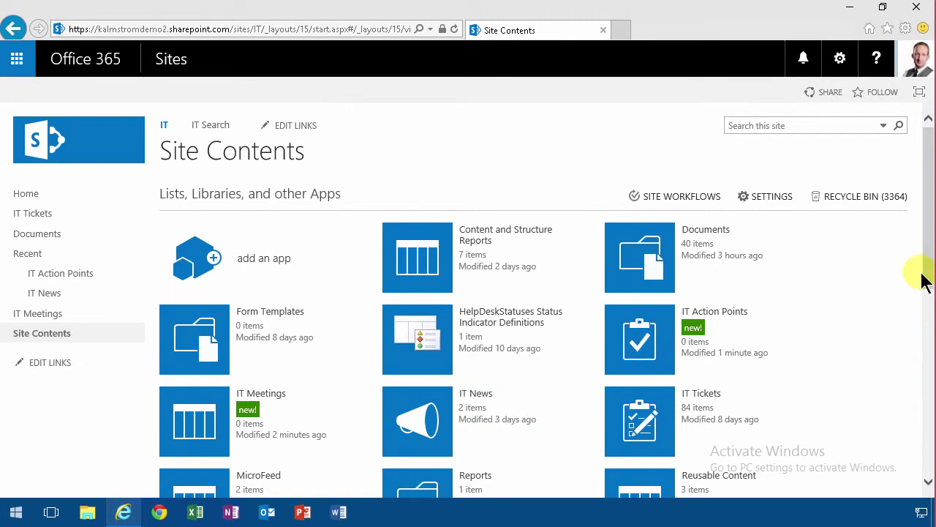
left_click(64, 280)
In the list settings, add the existing Contoso Action Point site content type from the Contoso group.
left_click(98, 91)
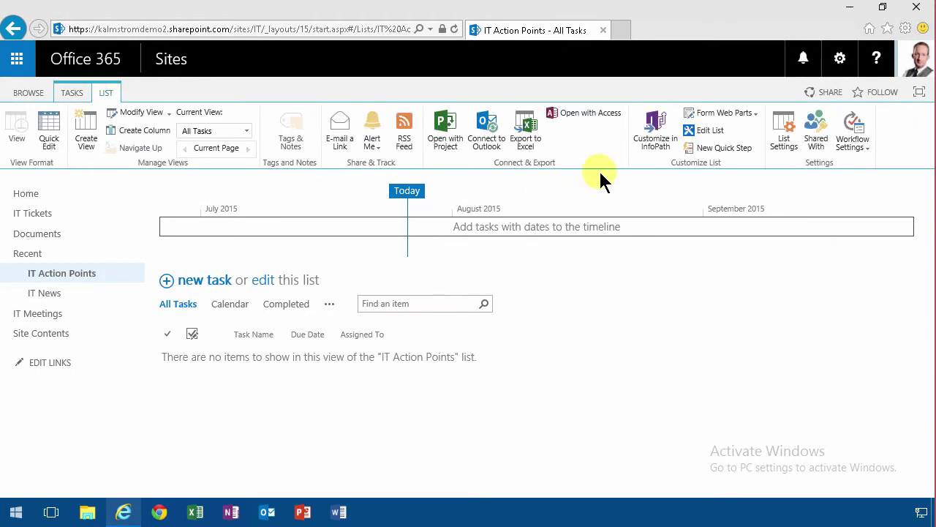
left_click(784, 128)
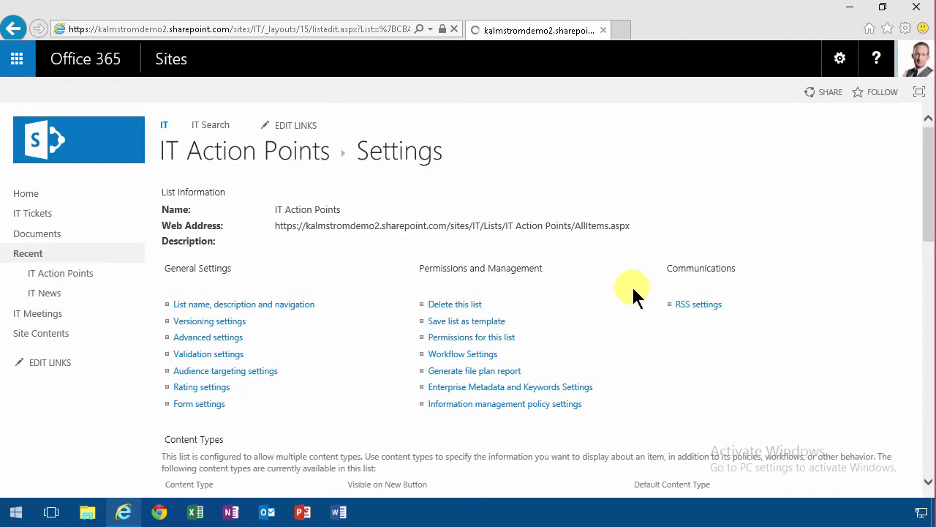
scroll(323, 381, "down", 3)
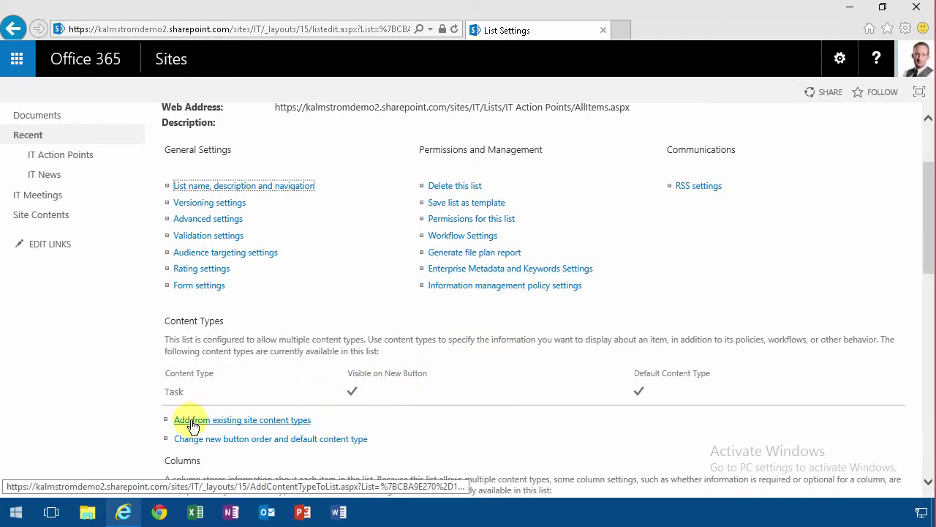
scroll(387, 356, "up", 3)
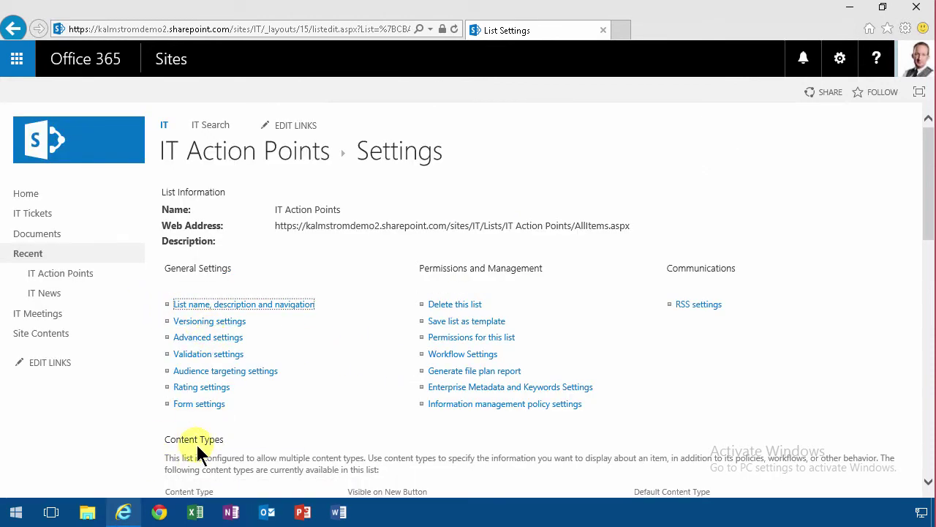
scroll(194, 442, "down", 3)
left_click(211, 427)
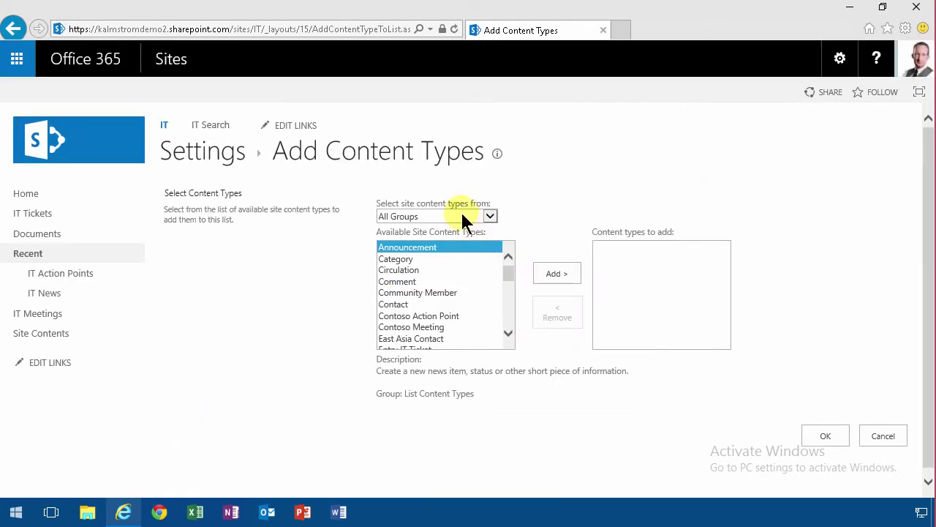
left_click(460, 215)
left_click(432, 246)
left_click(561, 273)
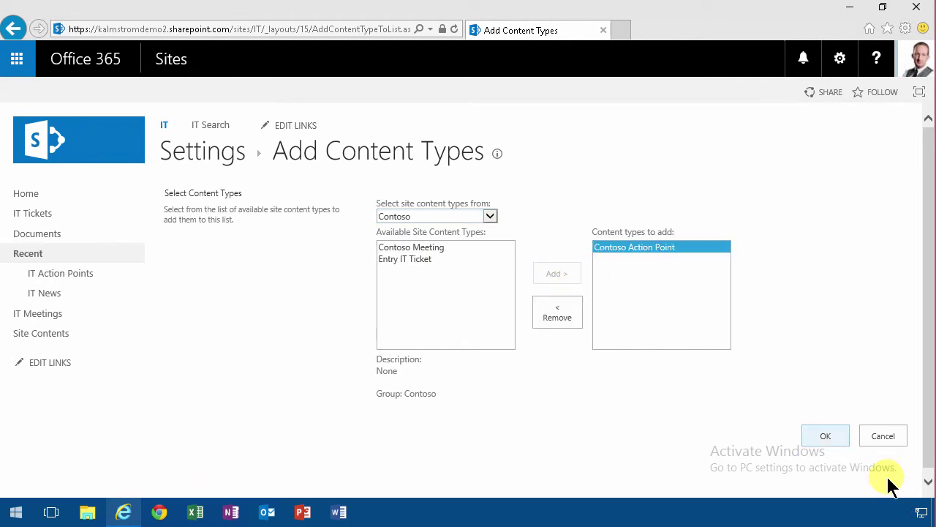
left_click(825, 439)
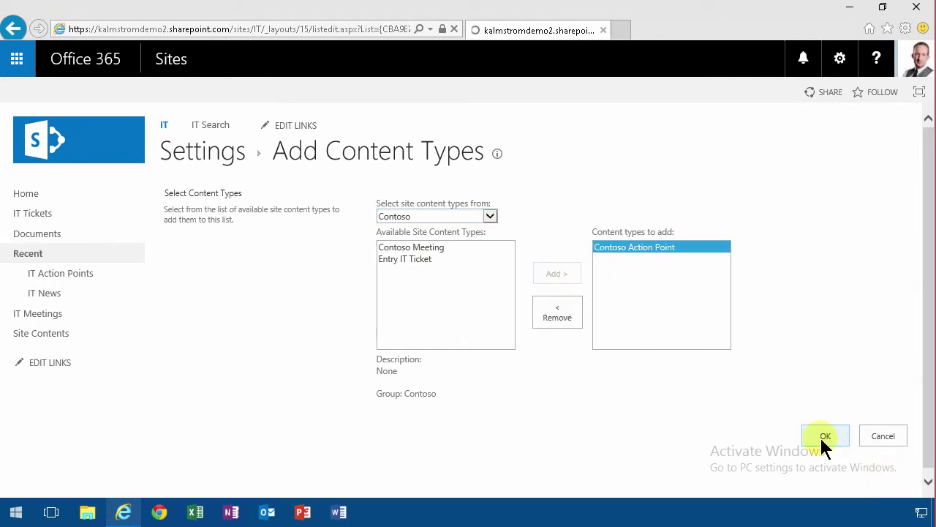
Delete the Task content type from the IT Action Points list.
scroll(289, 371, "down", 3)
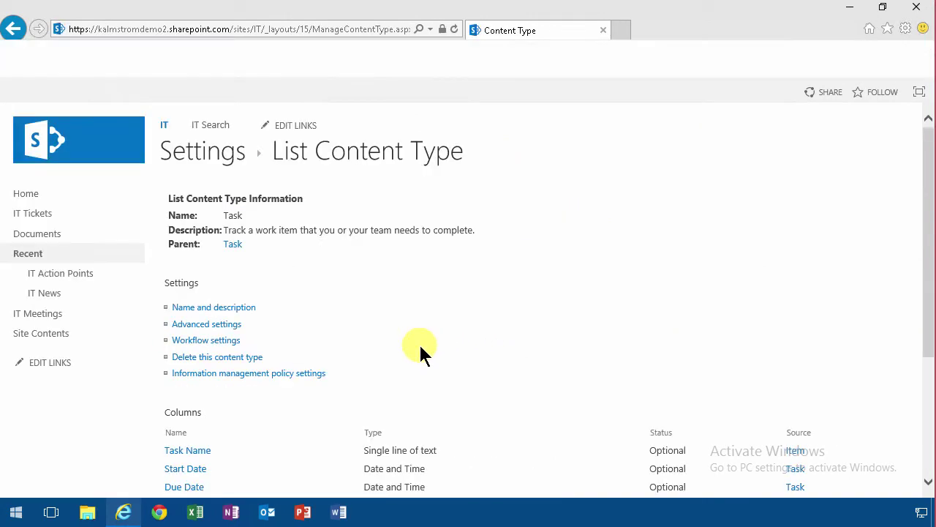
left_click(206, 356)
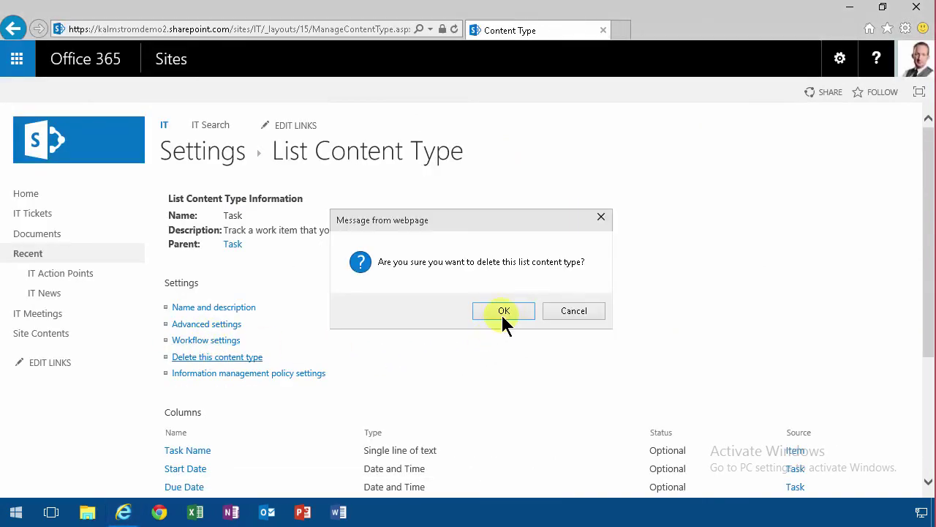
left_click(505, 313)
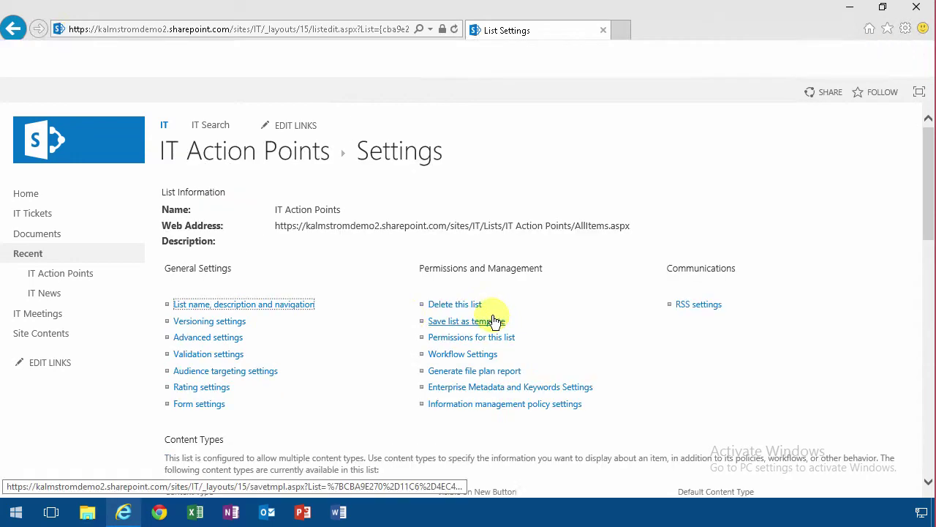
Turn on versioning so a new version is created on every edit.
left_click(220, 323)
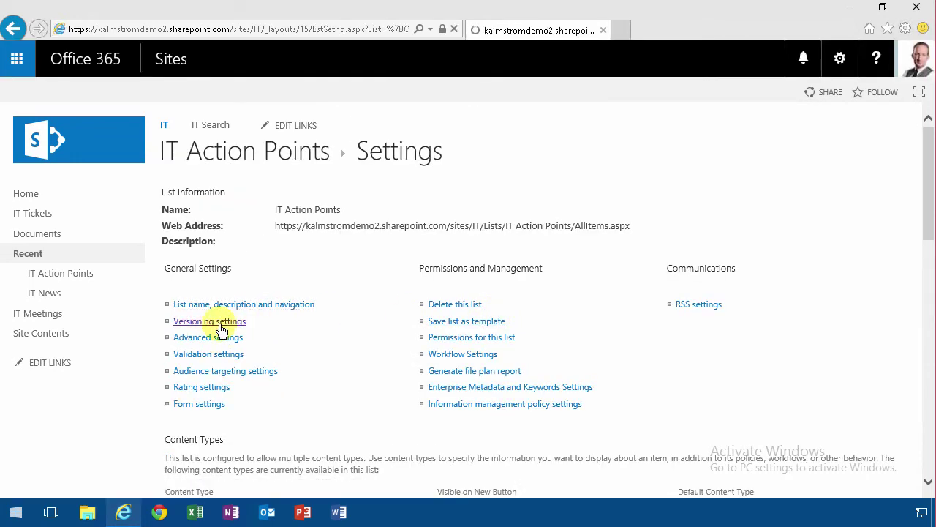
left_click(320, 304)
left_click_drag(927, 349, 926, 484)
left_click(516, 414)
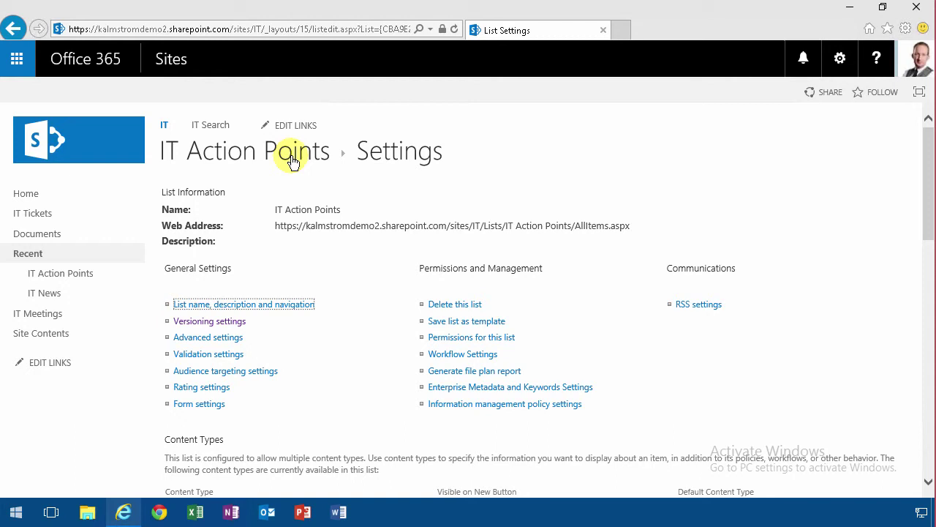
Save the list as a template with file and template name 'Contoso Action Points'.
left_click(489, 323)
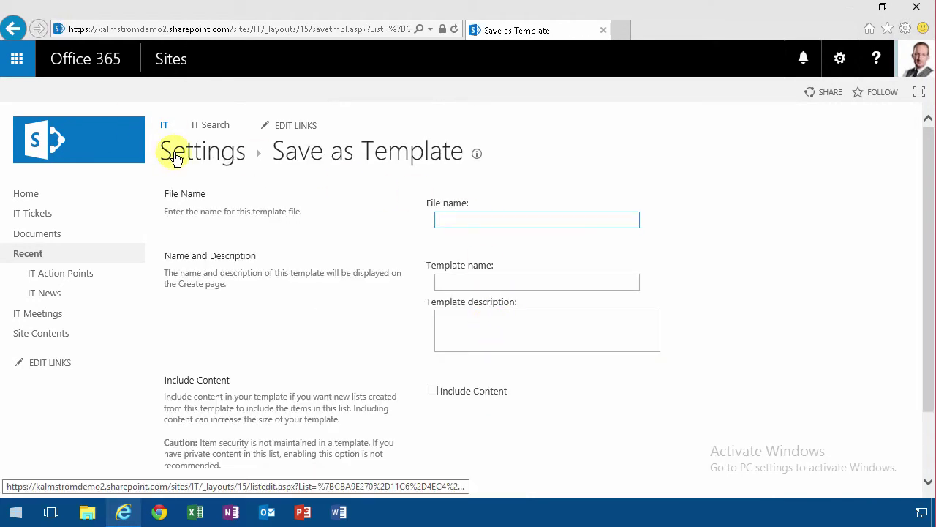
type("Conto")
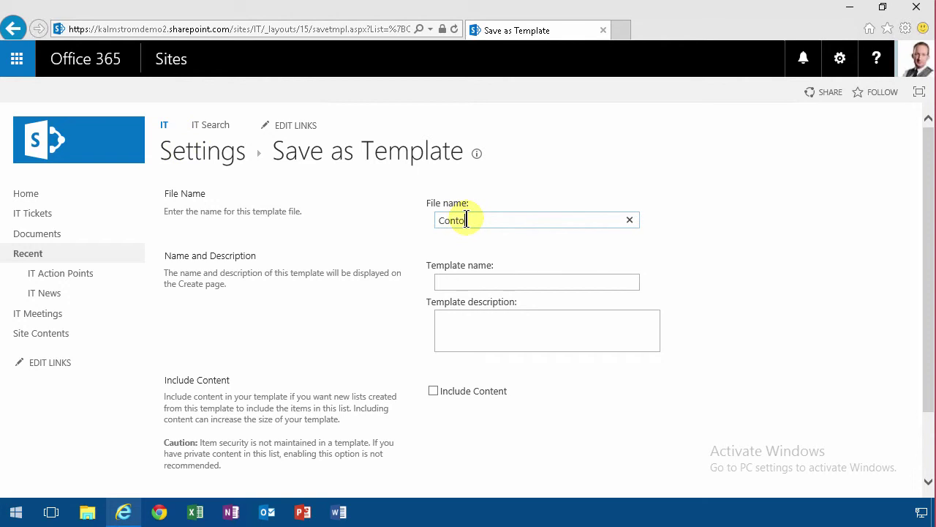
type("so Action Points")
key("Tab")
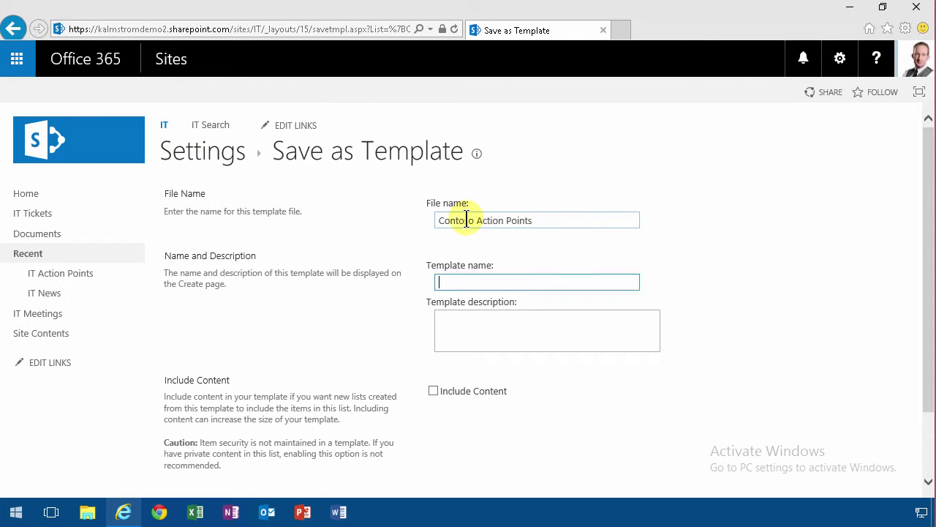
key("shift+Tab")
key("ctrl+c")
key("Tab")
key("ctrl+v")
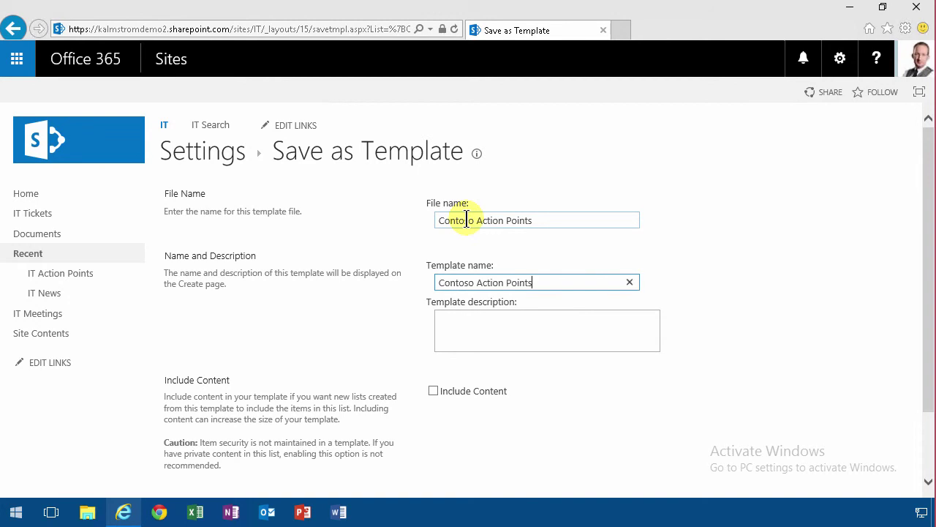
left_click(921, 387)
left_click(818, 427)
Go back to the IT Action Points list settings and choose to delete the list.
left_click(749, 287)
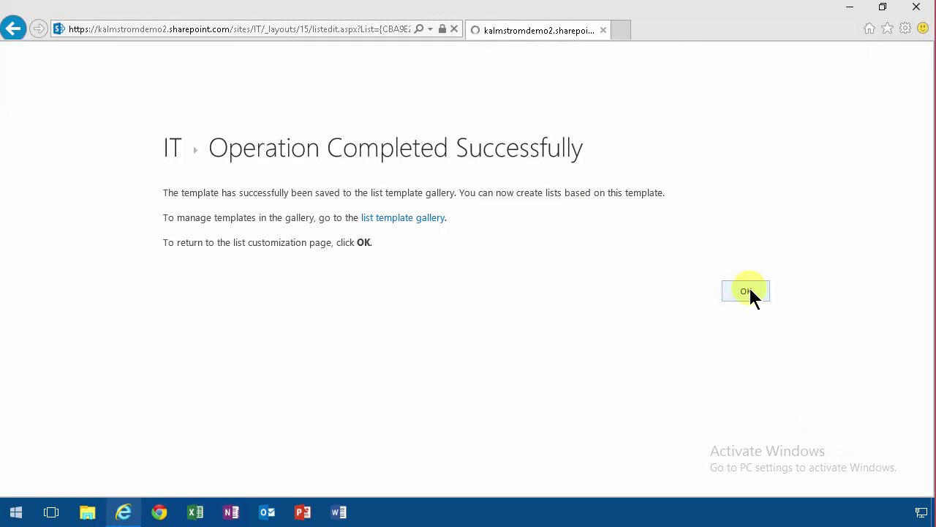
left_click(175, 304)
left_click(84, 273)
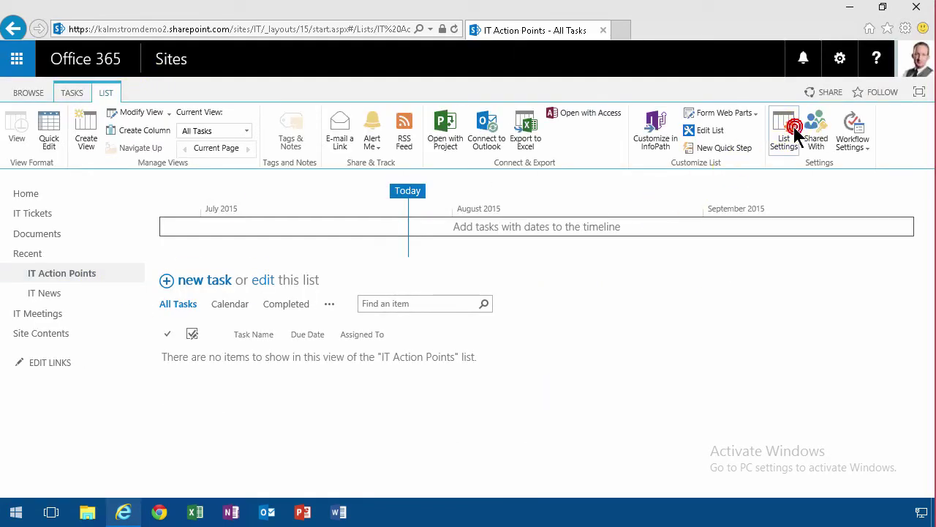
left_click(794, 127)
left_click(454, 304)
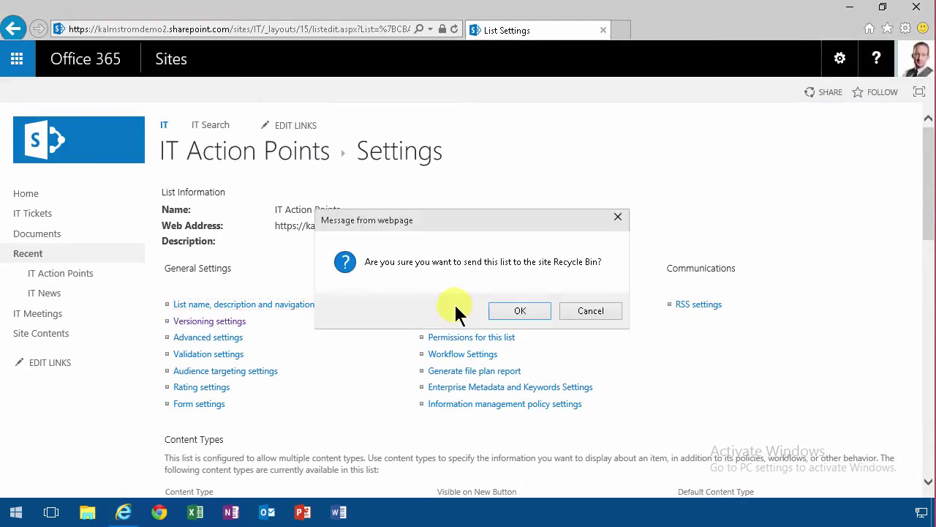
Send IT Action Points to the recycle bin, then search the site's addable apps for 'action'.
left_click(528, 313)
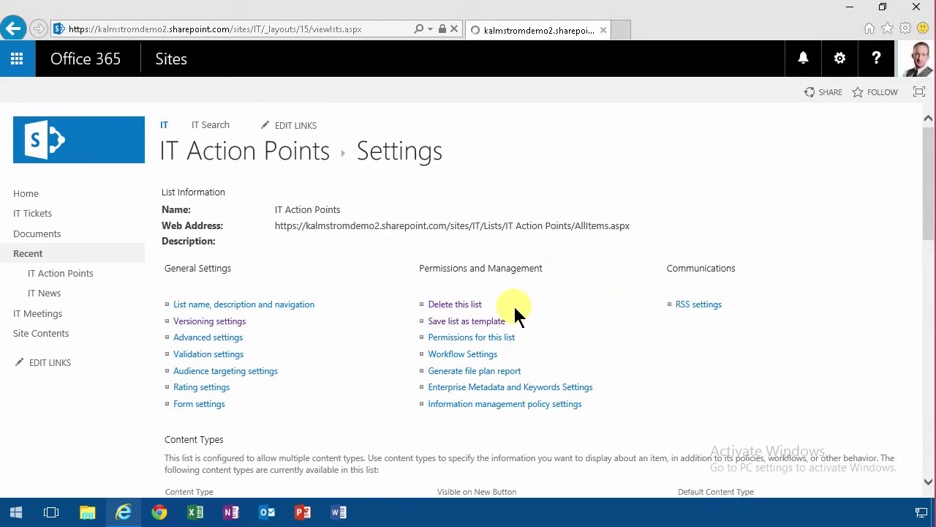
left_click(33, 294)
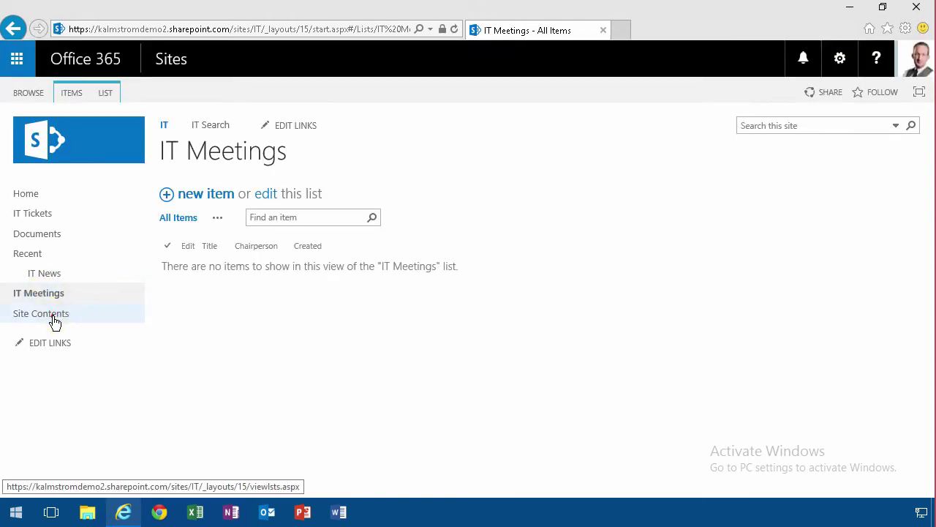
left_click(56, 320)
left_click(262, 259)
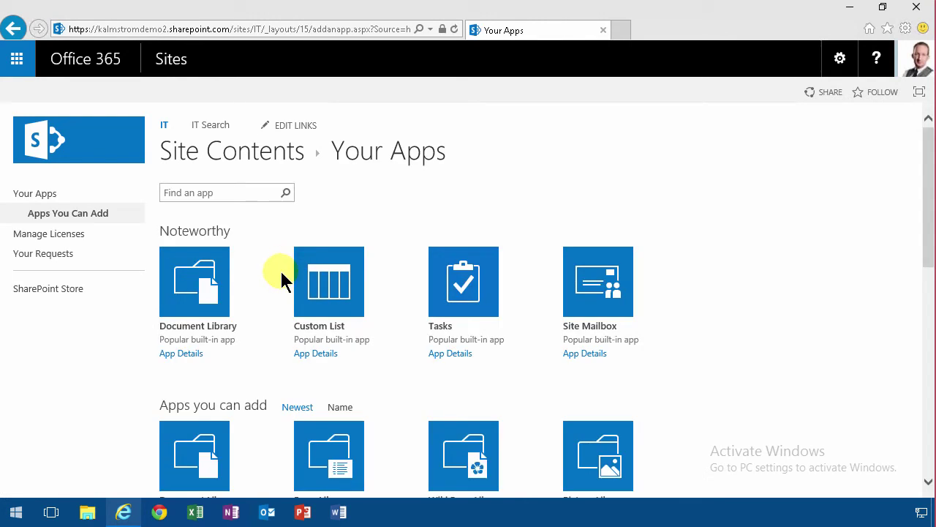
left_click(222, 189)
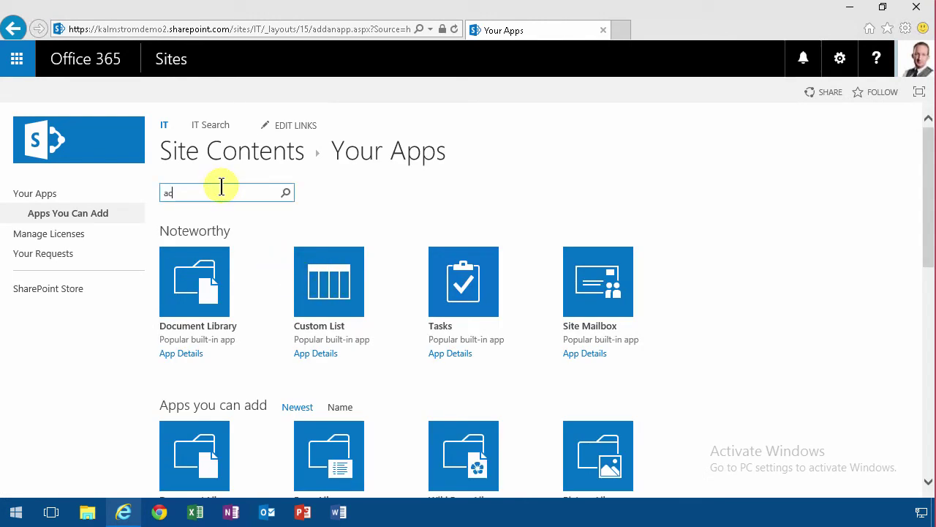
key("Return")
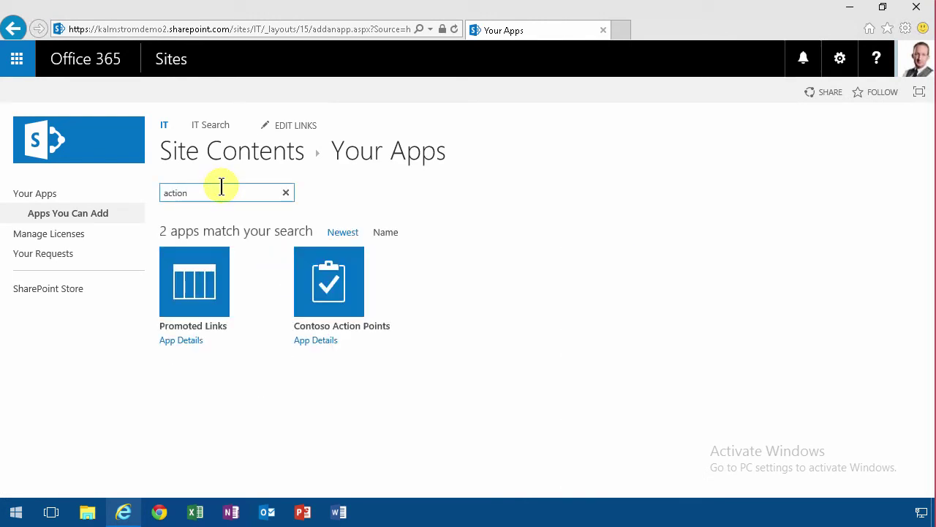
Create a 'July 26h Action Points' list from the Contoso Action Points app and open it.
left_click(339, 291)
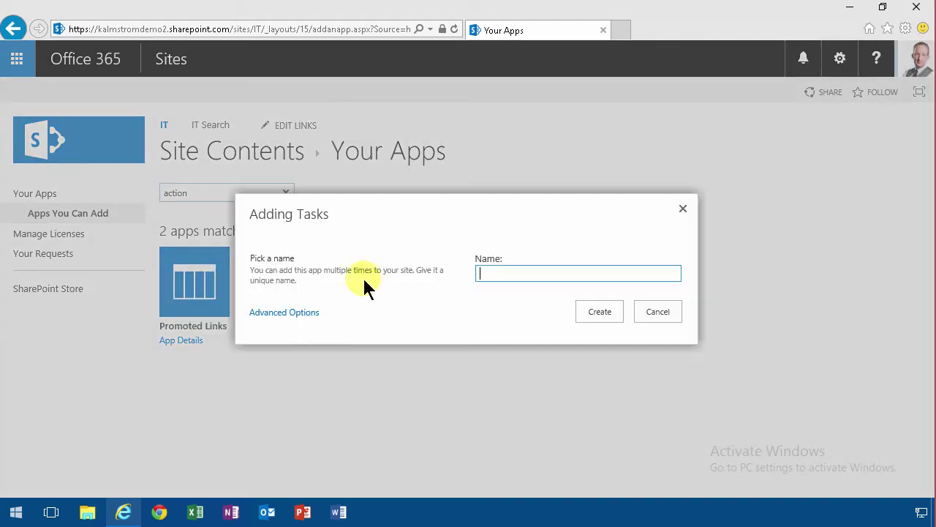
type("July 26h Action Points")
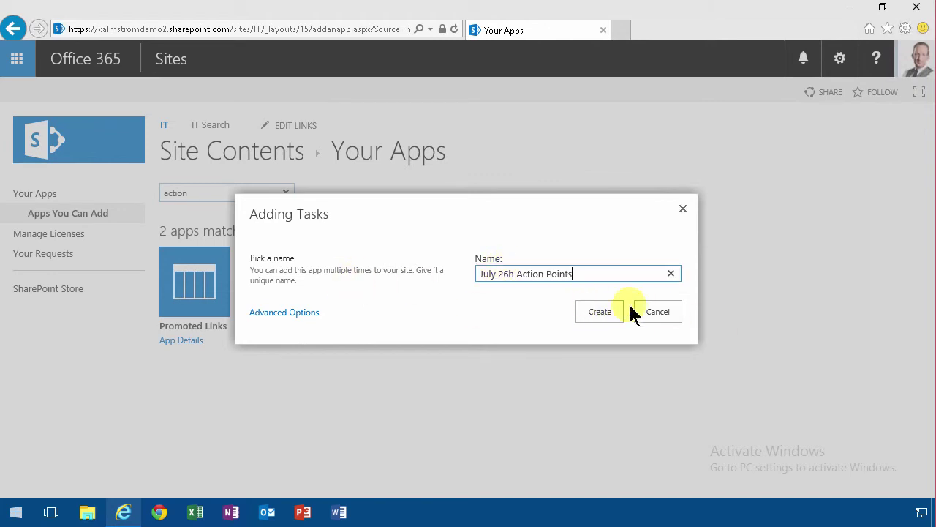
left_click(596, 313)
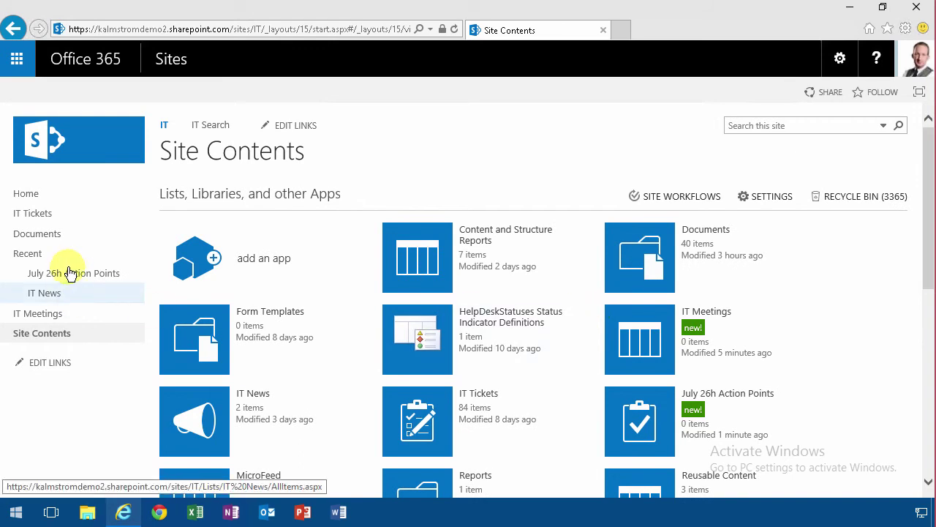
left_click(71, 273)
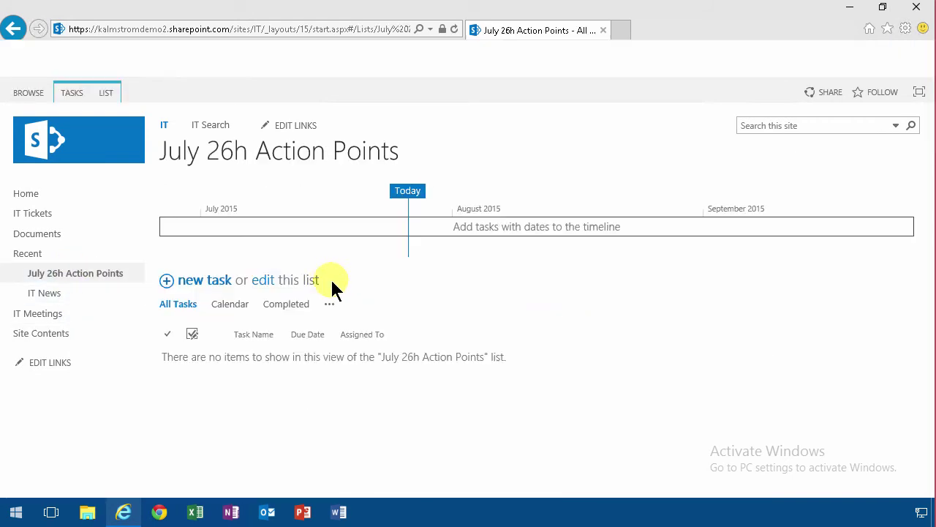
Copy the new list's web address and return to the IT Meetings list.
right_click(216, 150)
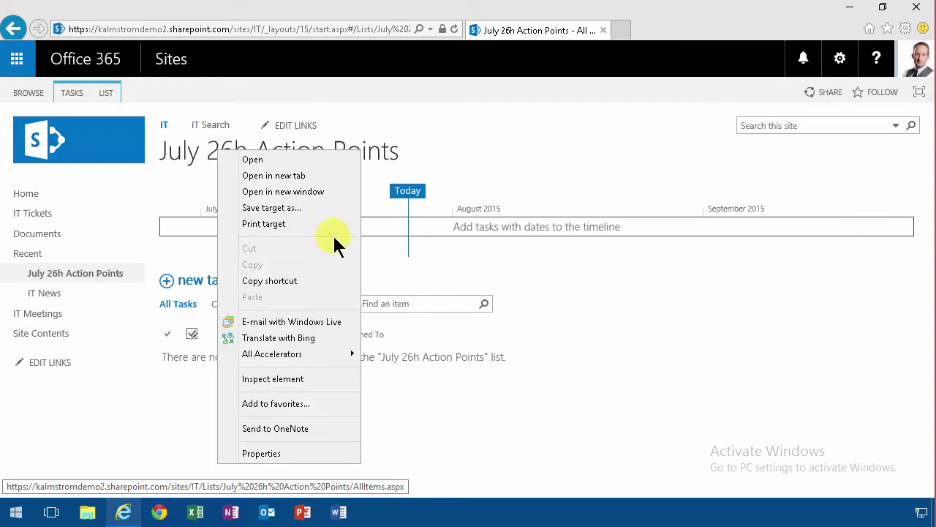
left_click(263, 281)
left_click(38, 313)
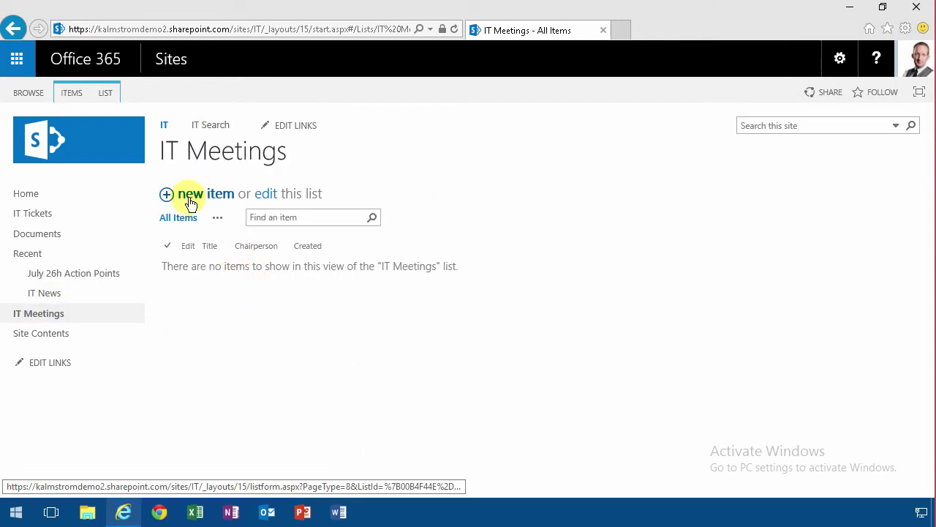
Save a 'Weekly meeting July 26th' item whose Action Points link uses the copied list address, described 'Action Points'.
left_click(191, 197)
type("Weekly meeting July 26th")
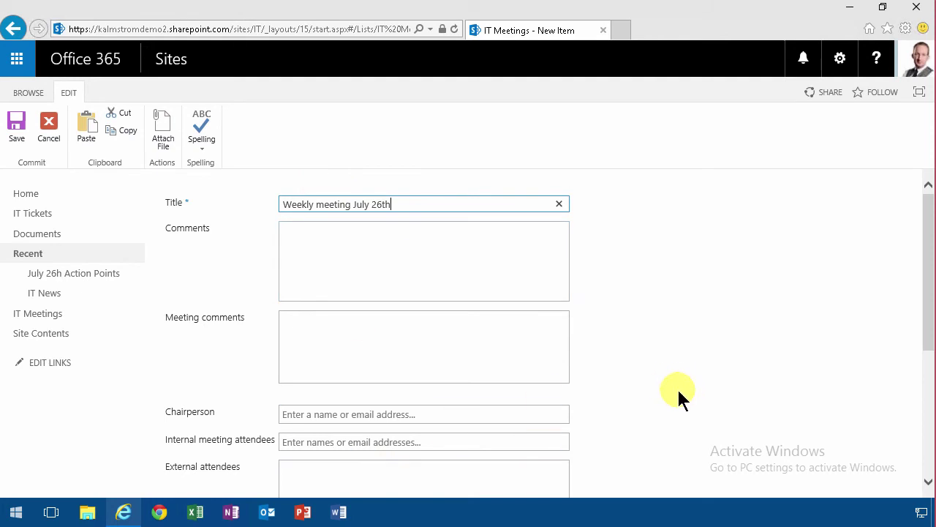
scroll(677, 391, "down", 3)
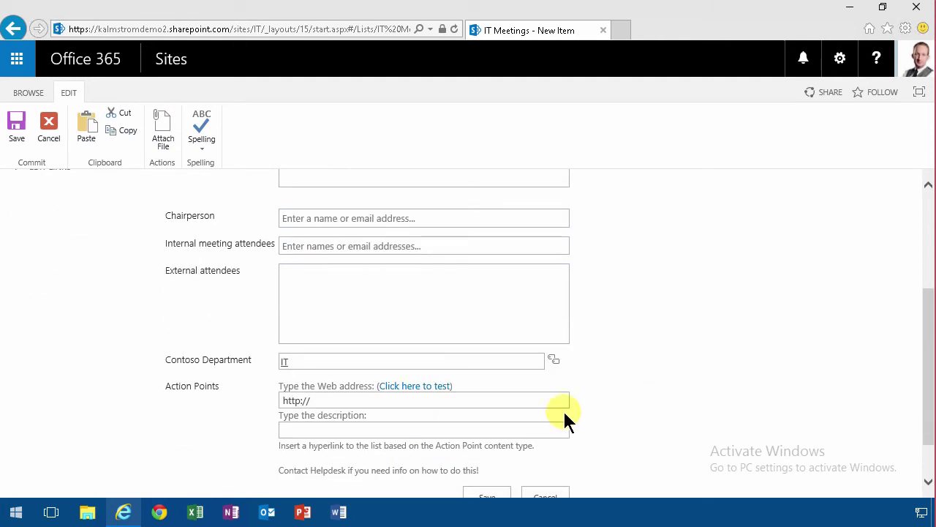
left_click_drag(359, 399, 273, 402)
key("ctrl+v")
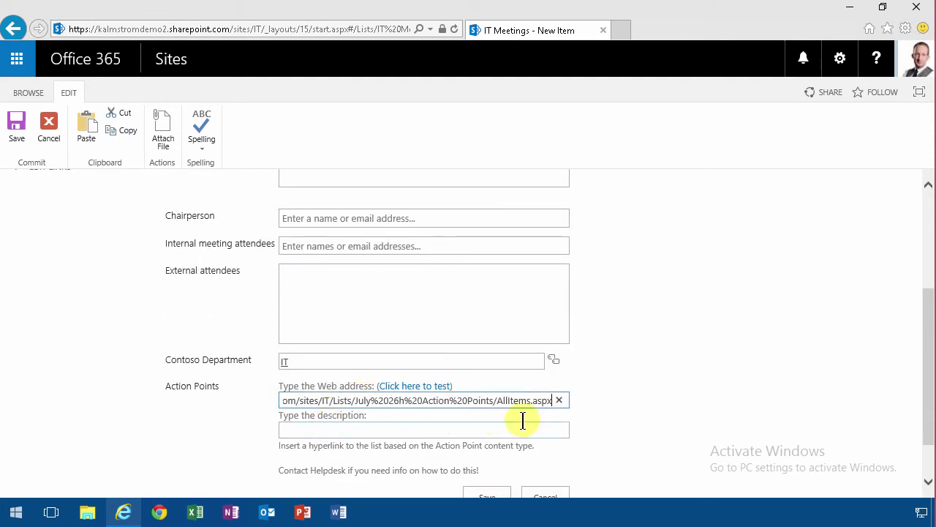
left_click(414, 430)
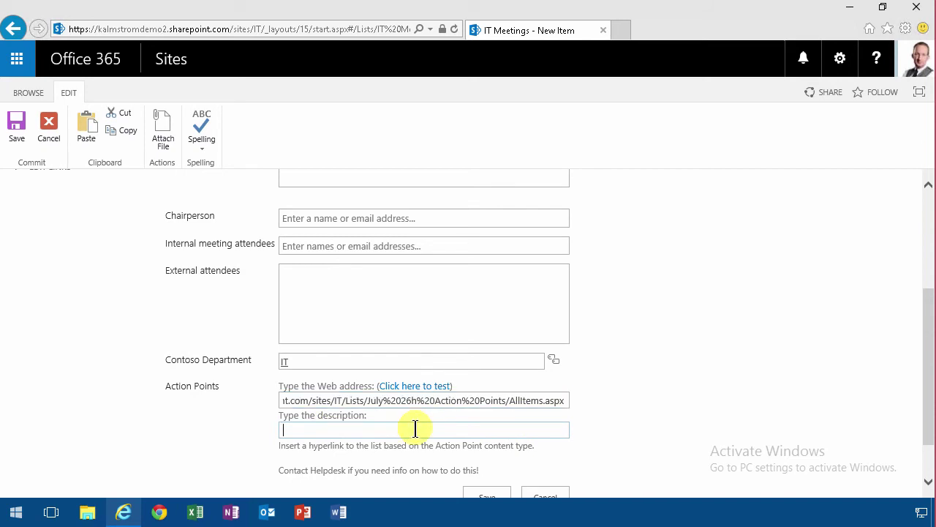
type("Action Points")
left_click(486, 496)
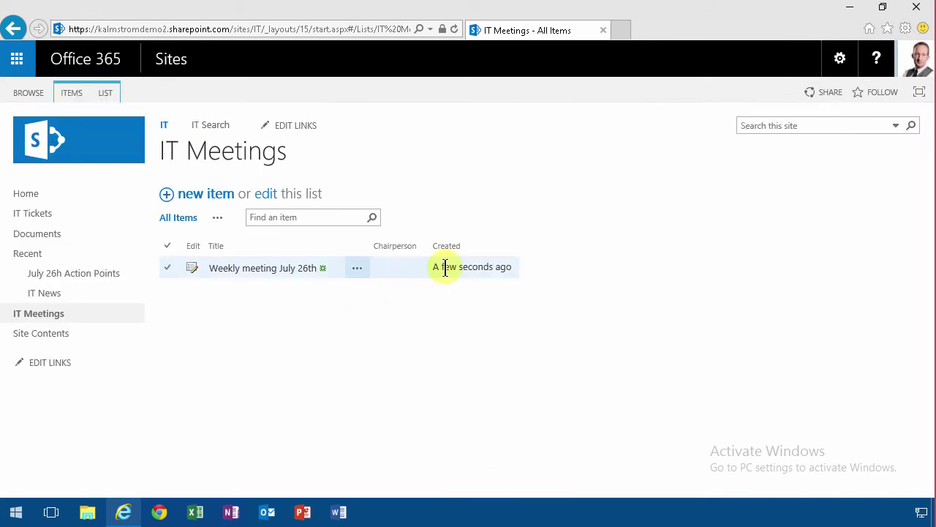
left_click(245, 267)
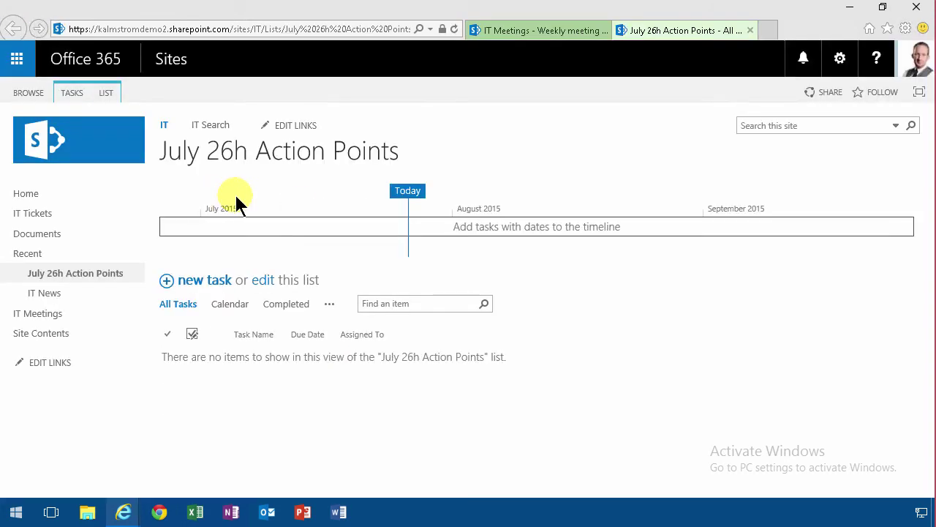
left_click(560, 32)
left_click(657, 34)
left_click(749, 30)
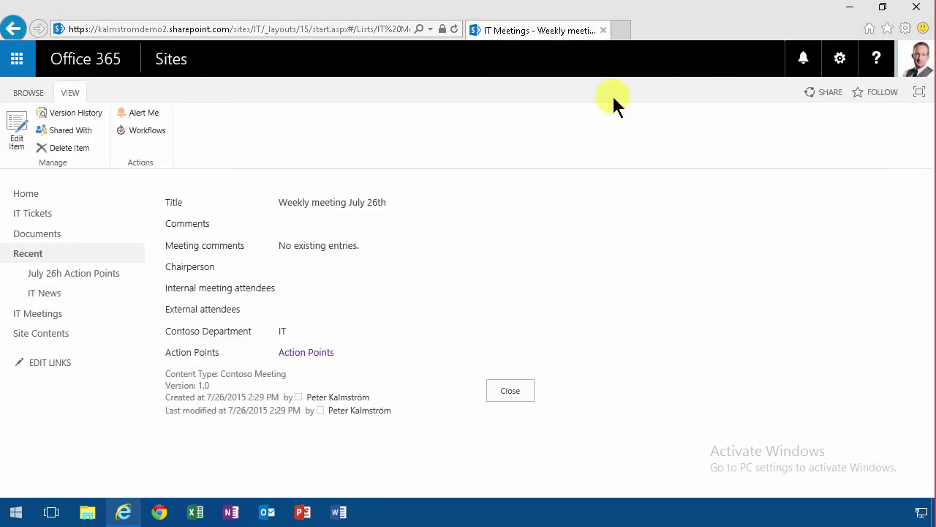
left_click(504, 391)
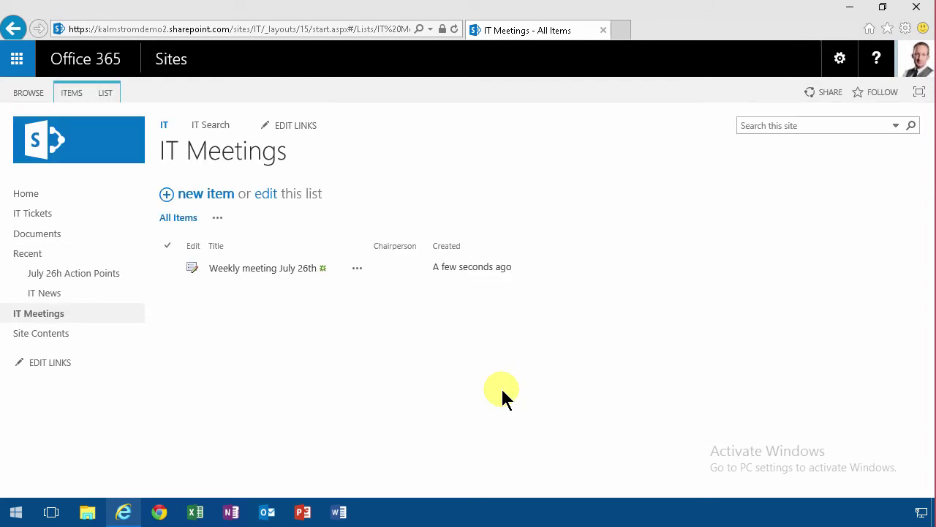
left_click(251, 267)
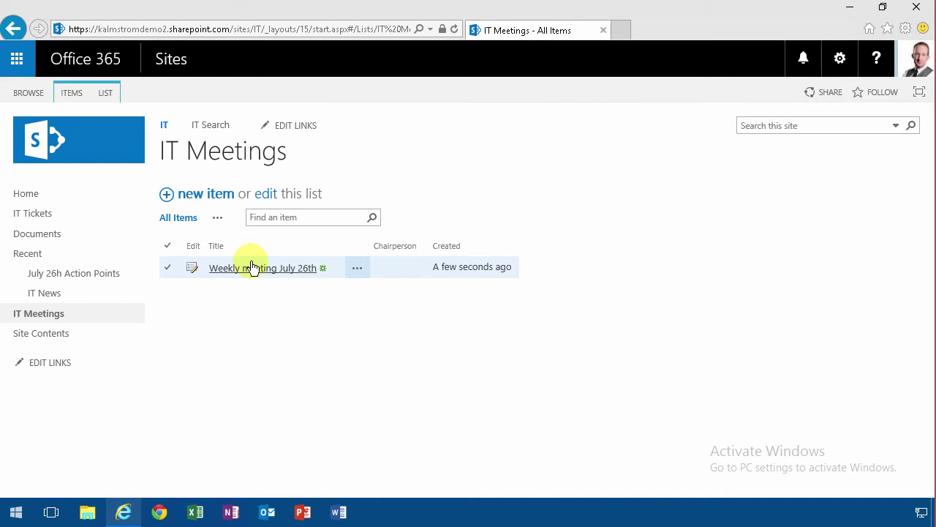
left_click(308, 277)
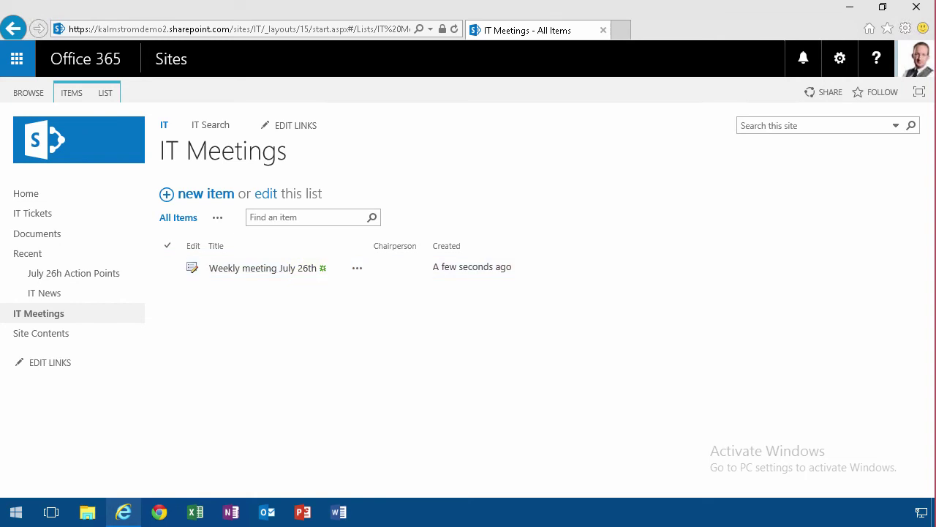
left_click(512, 447)
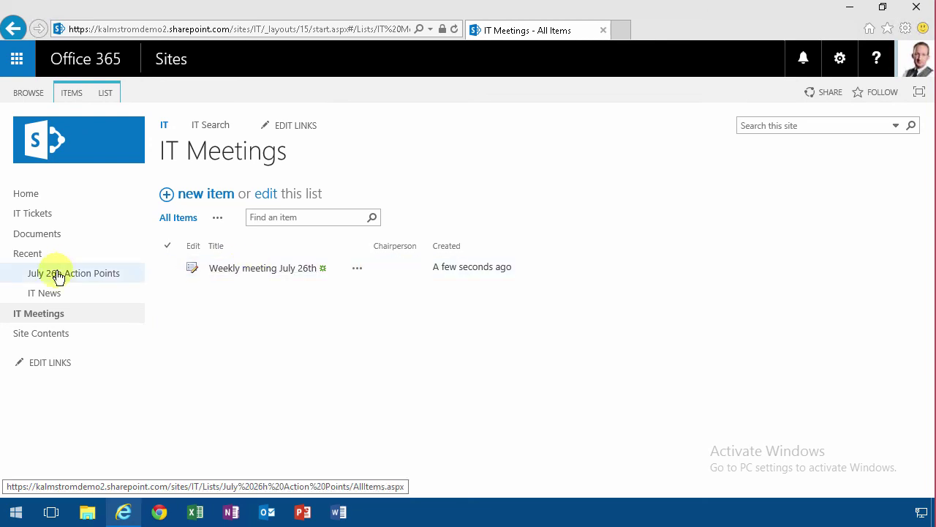
left_click(278, 269)
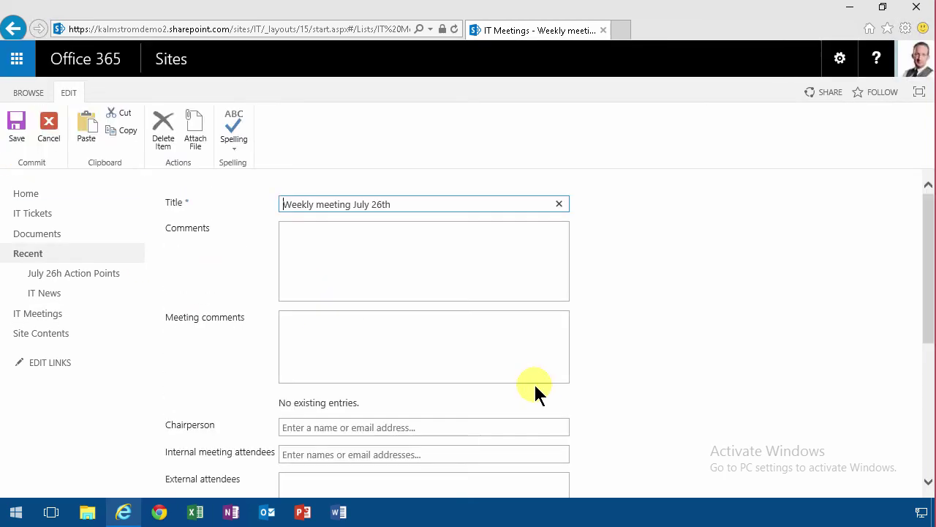
left_click(52, 124)
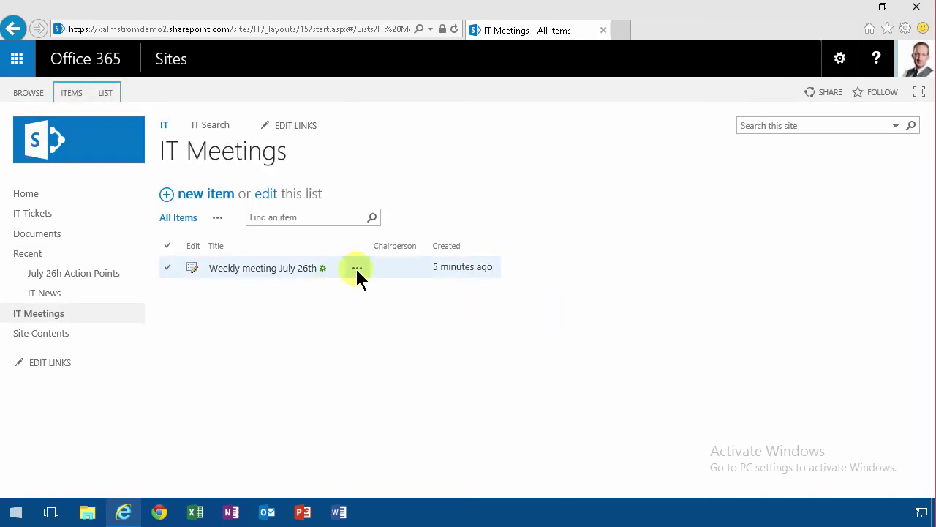